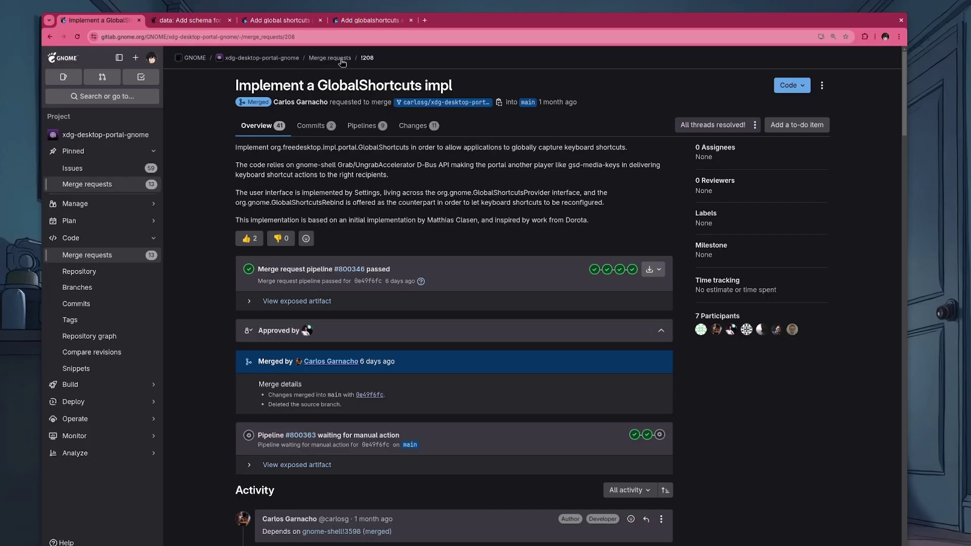
- Switch to the 'Add globalshortcuts editing' merge request tab and scroll down through its Activity comments
click(176, 22)
click(293, 19)
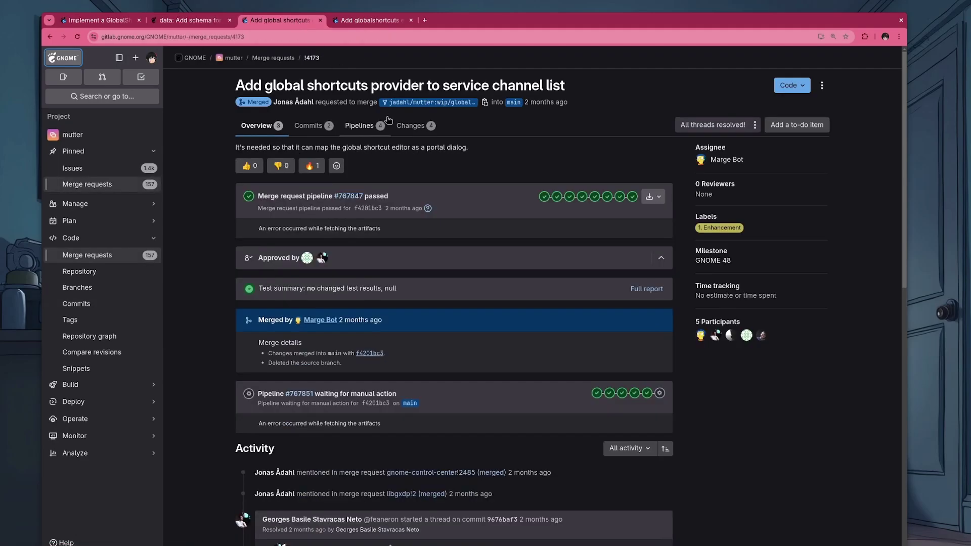
click(368, 21)
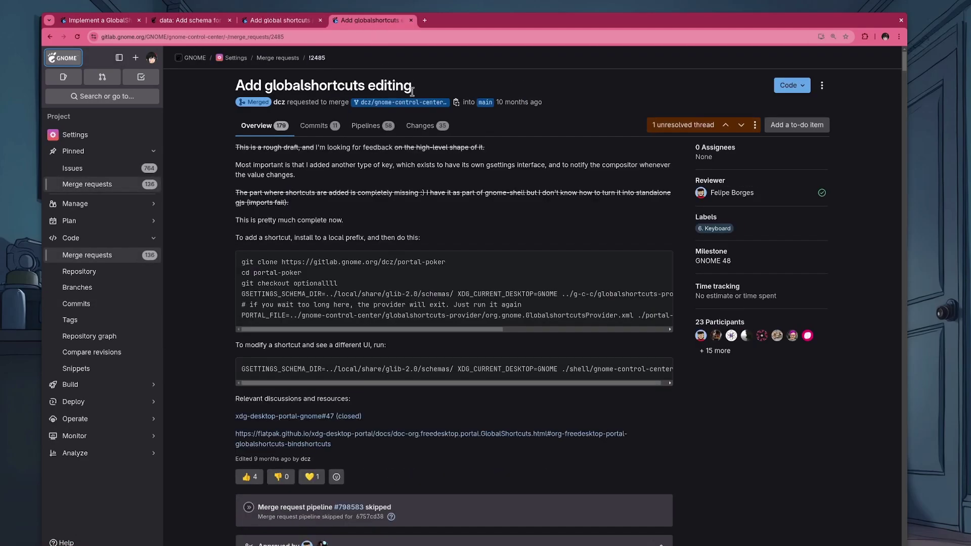
scroll(540, 192, down, 10)
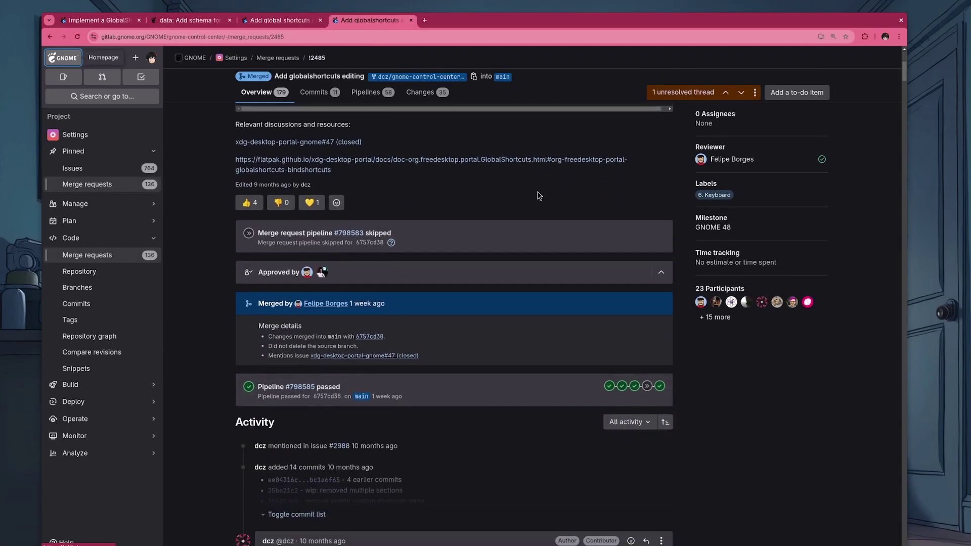
scroll(539, 197, down, 15)
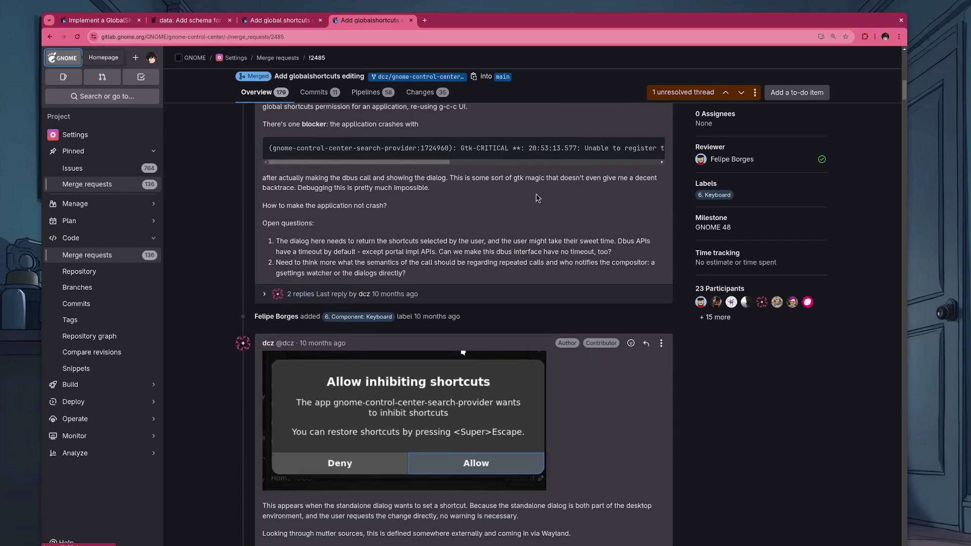
scroll(536, 198, down, 15)
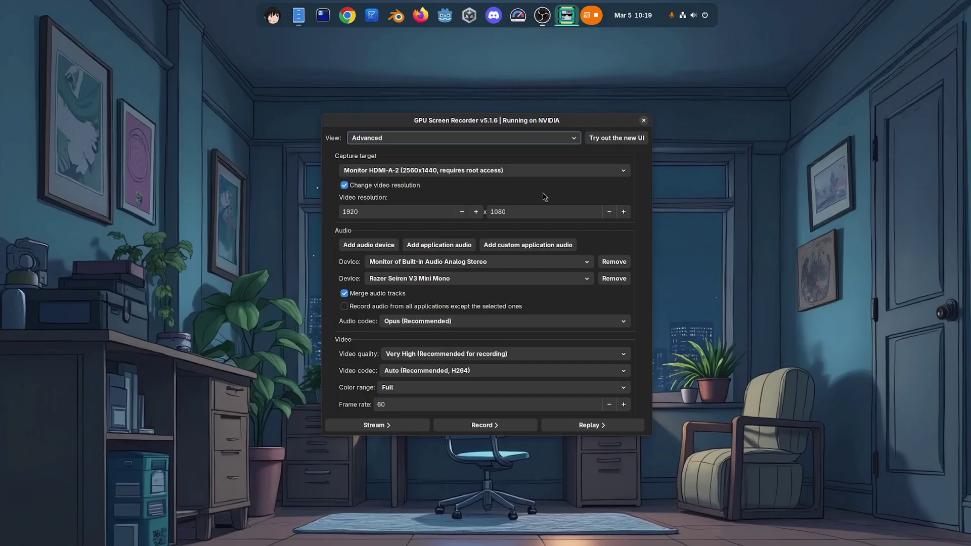
- Choose 'Try out the new UI' to request the ShadowPlay-like fullscreen interface
click(615, 139)
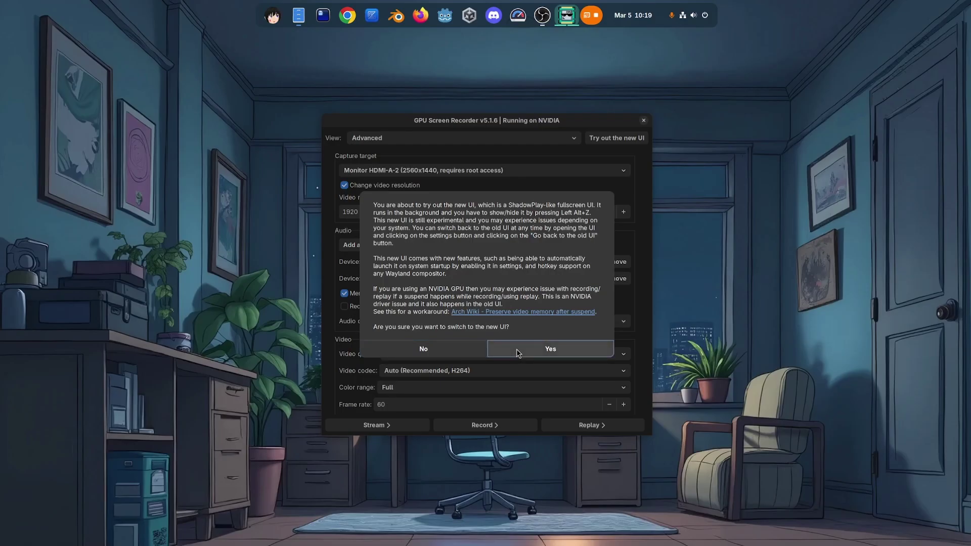
- Confirm switching to the new UI and authorize the root setup with the account password
click(561, 456)
key(XF86AudioLowerVolume)
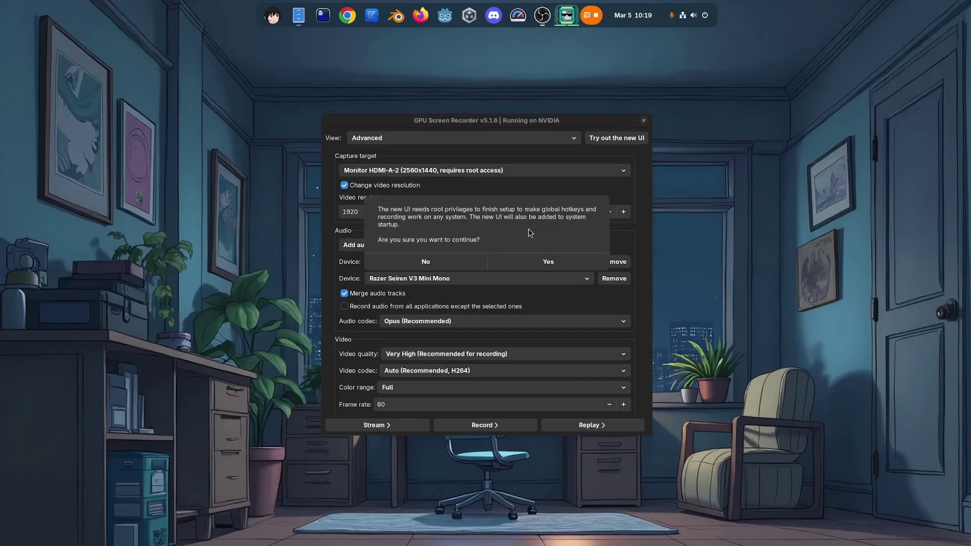
click(535, 262)
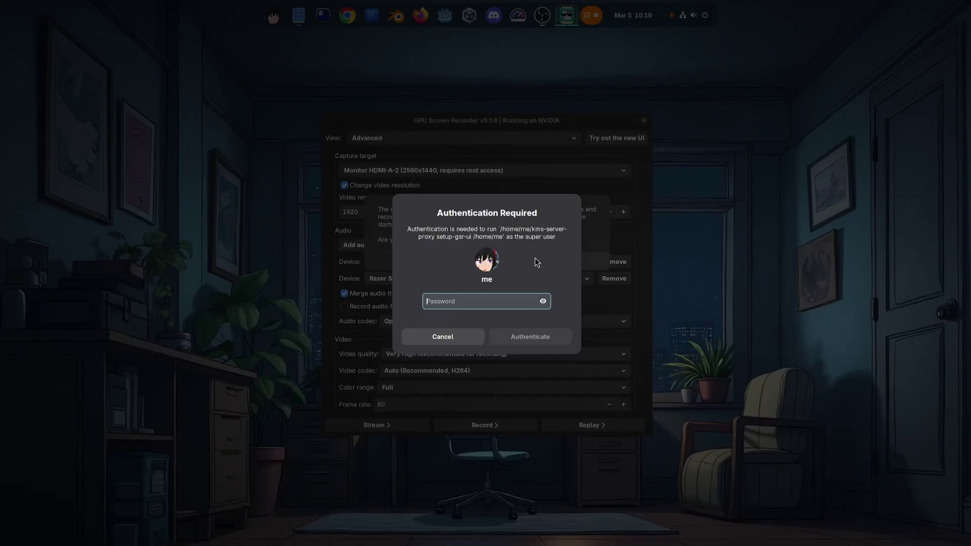
text(***)
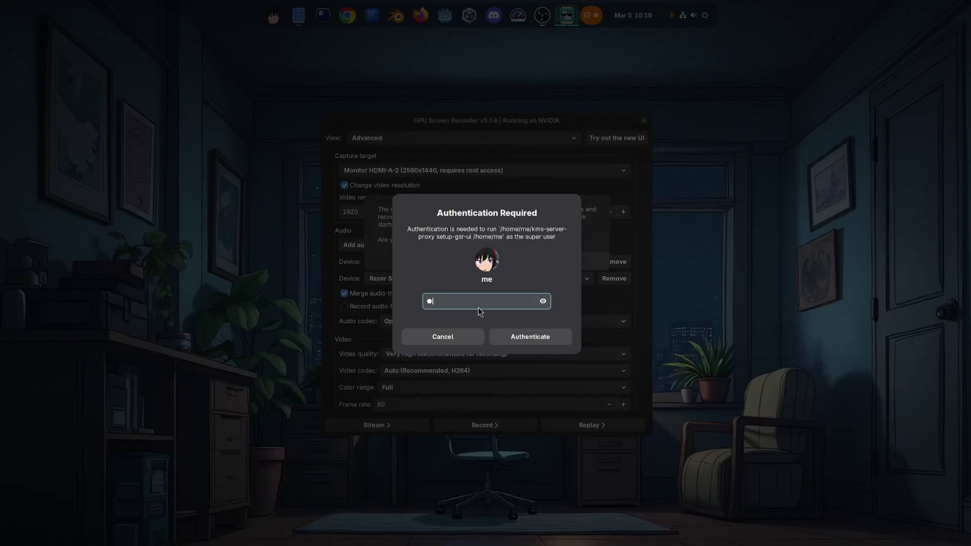
text(*)
click(528, 338)
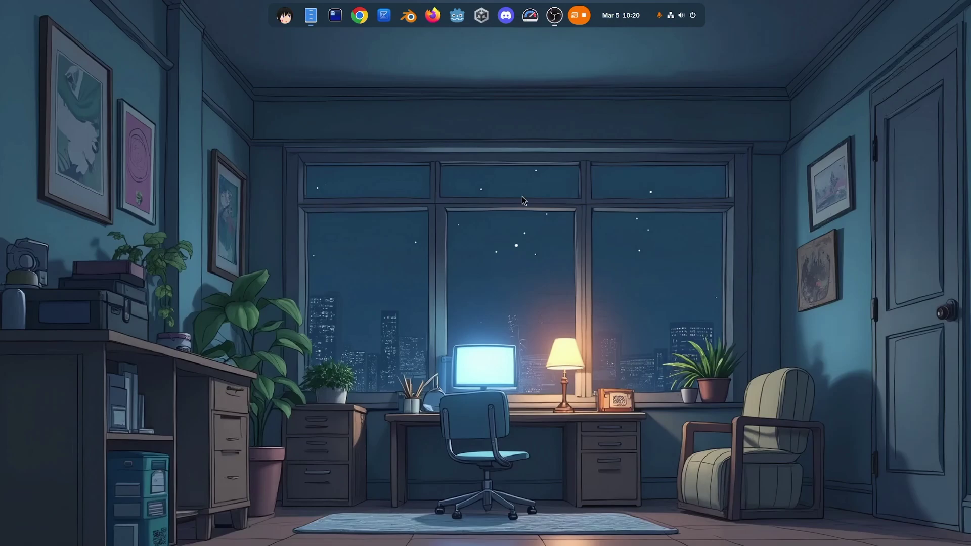
- Launch GPU Screen Recorder from the overview search and open its recording settings
key(super)
text(gpu)
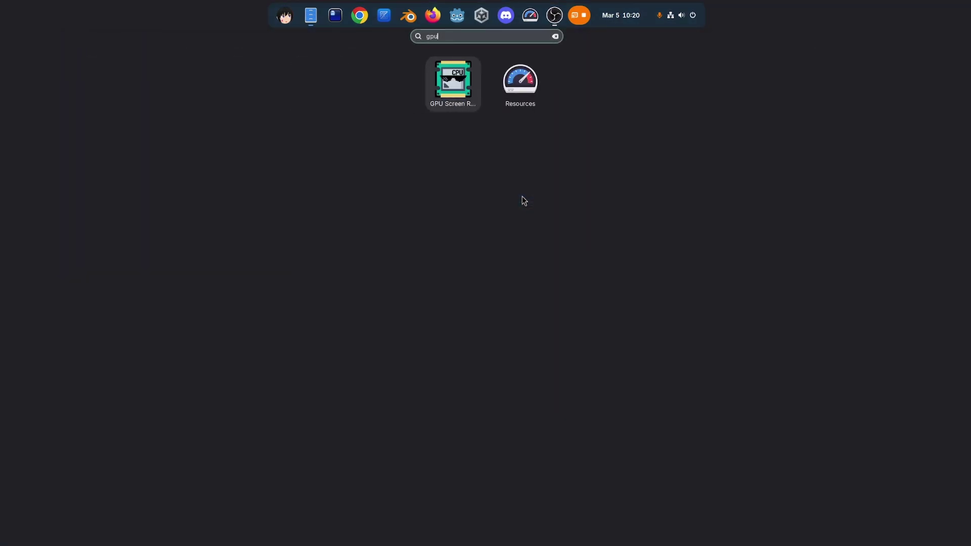
key(Return)
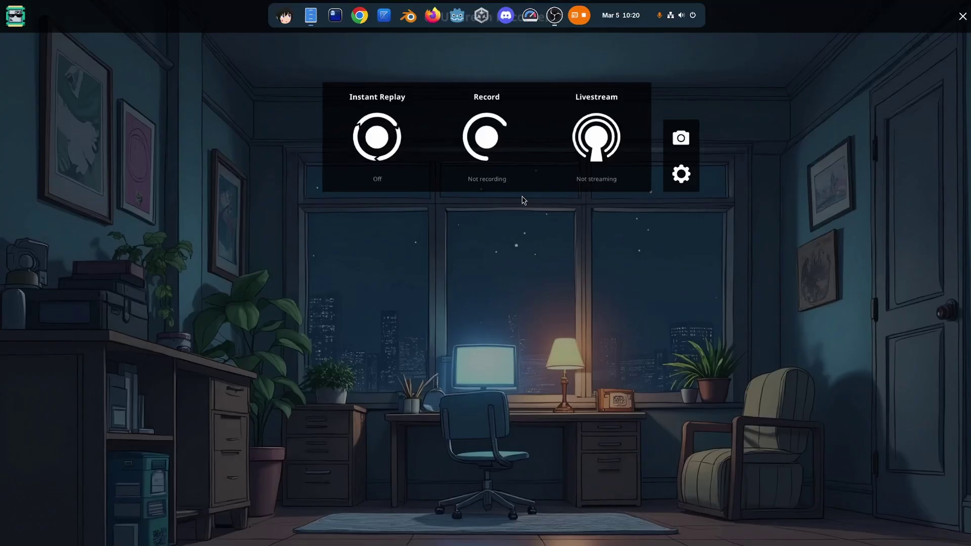
click(526, 171)
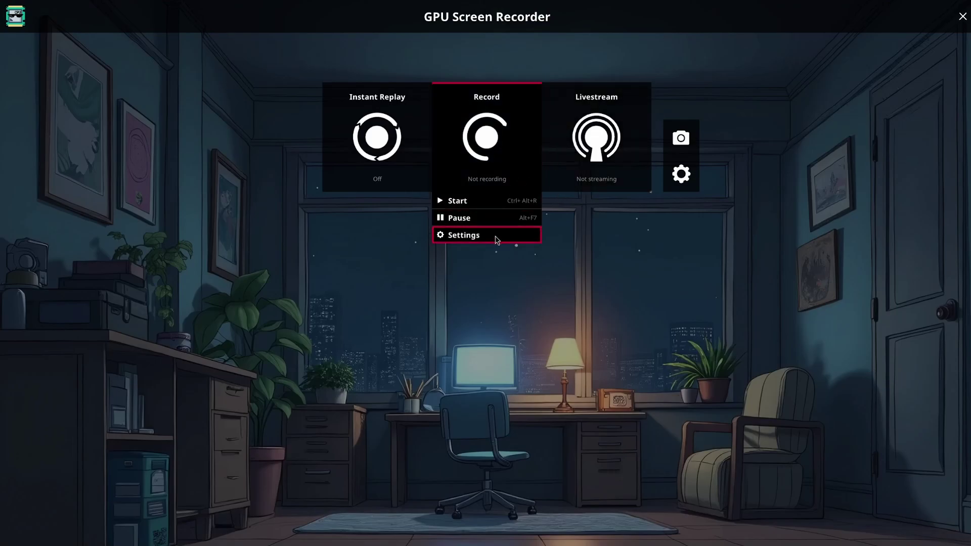
click(496, 235)
- Switch the recording settings to the simple view
scroll(561, 384, down, 5)
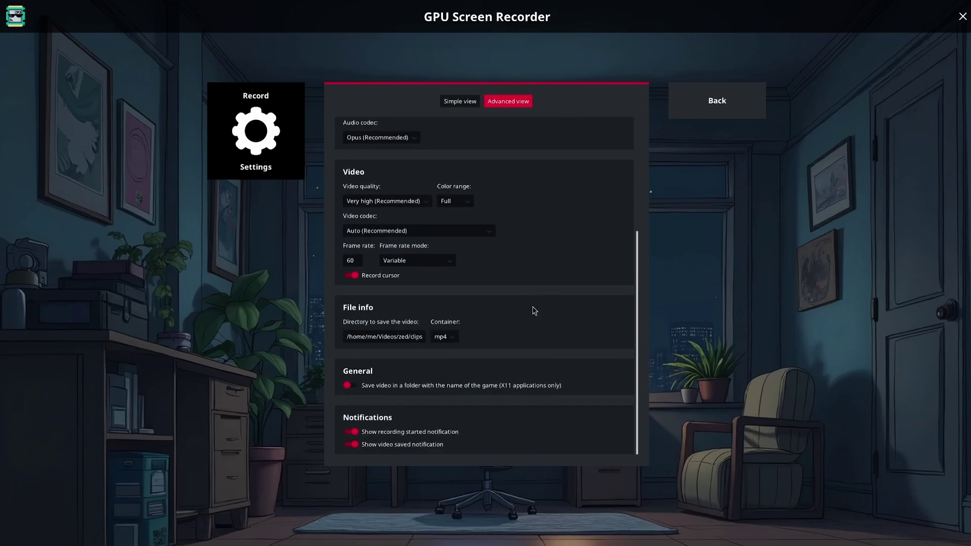
scroll(535, 308, up, 2)
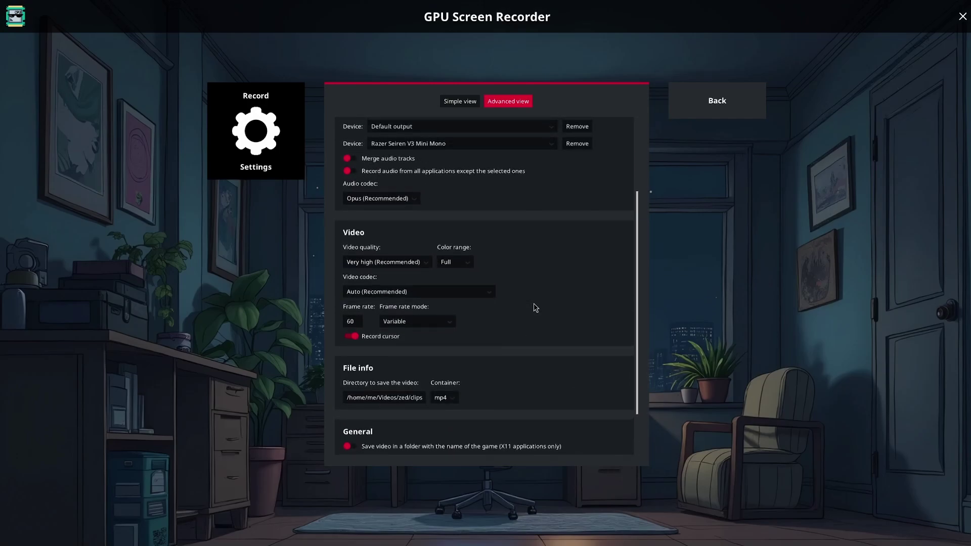
scroll(548, 212, up, 2)
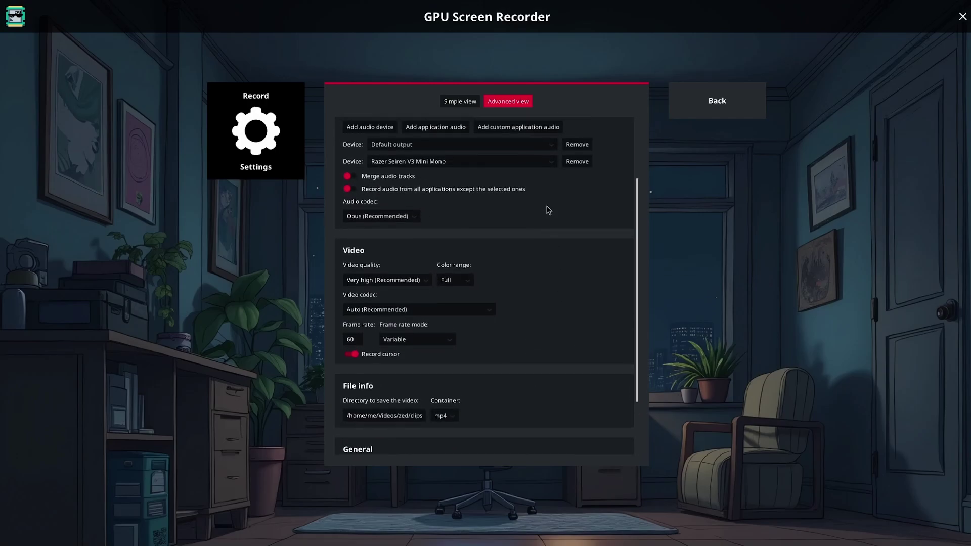
click(460, 101)
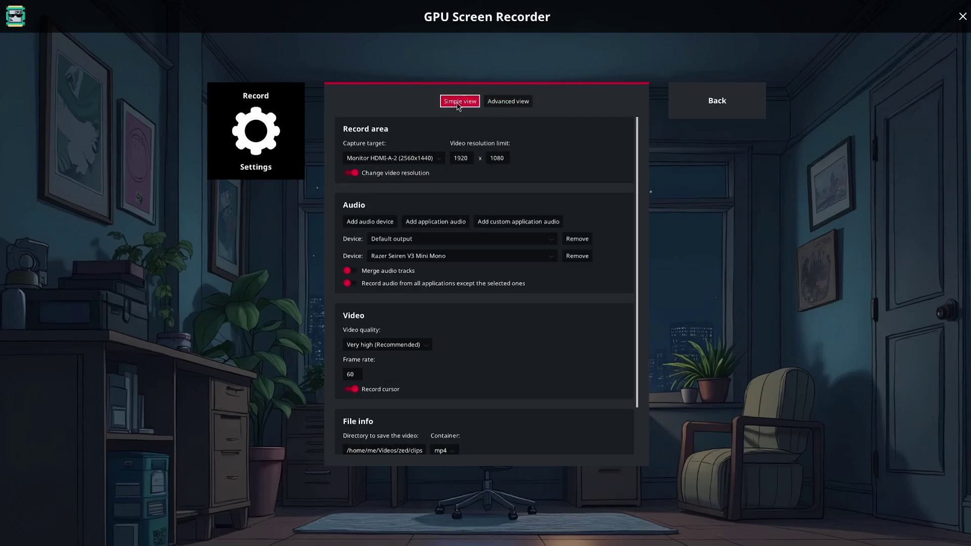
- Open the Global settings page and choose 'Go back to the old UI'
click(714, 117)
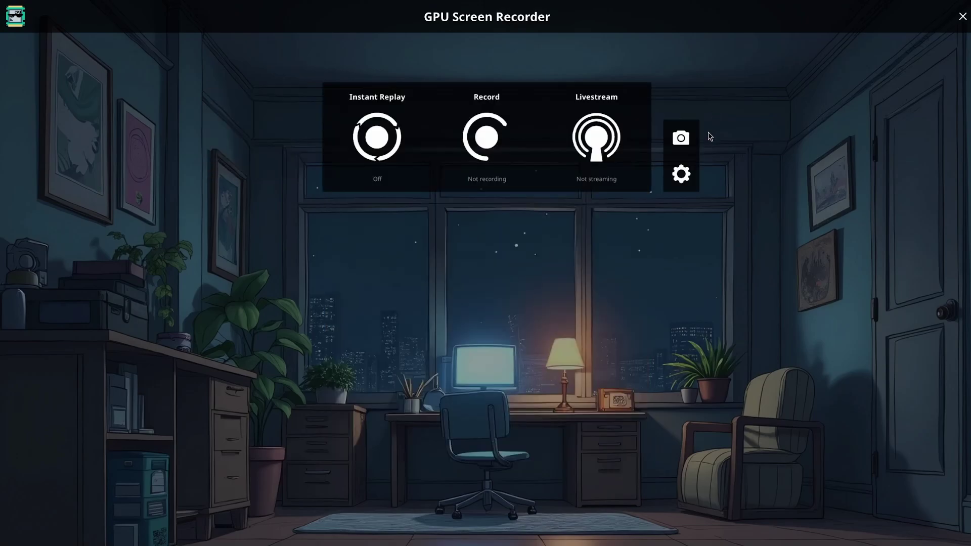
click(684, 185)
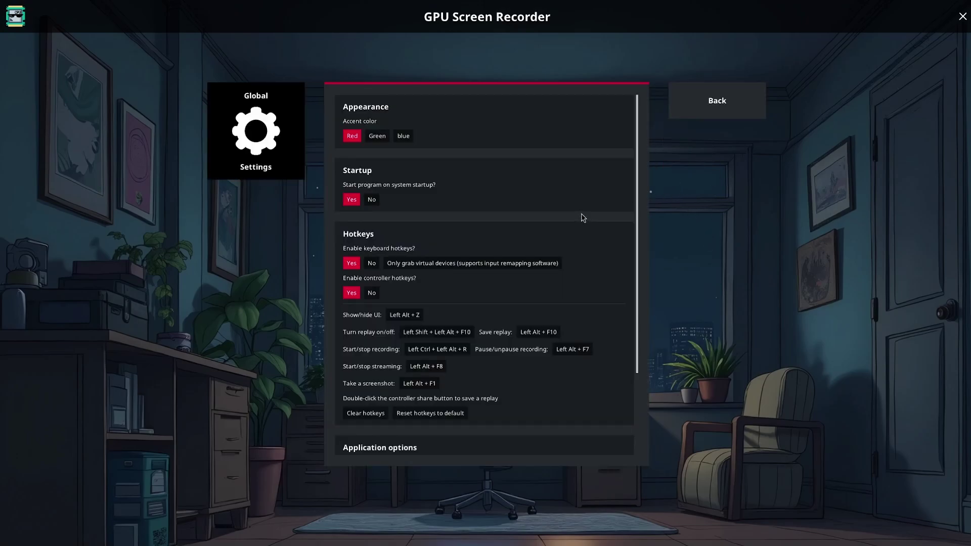
scroll(581, 218, down, 3)
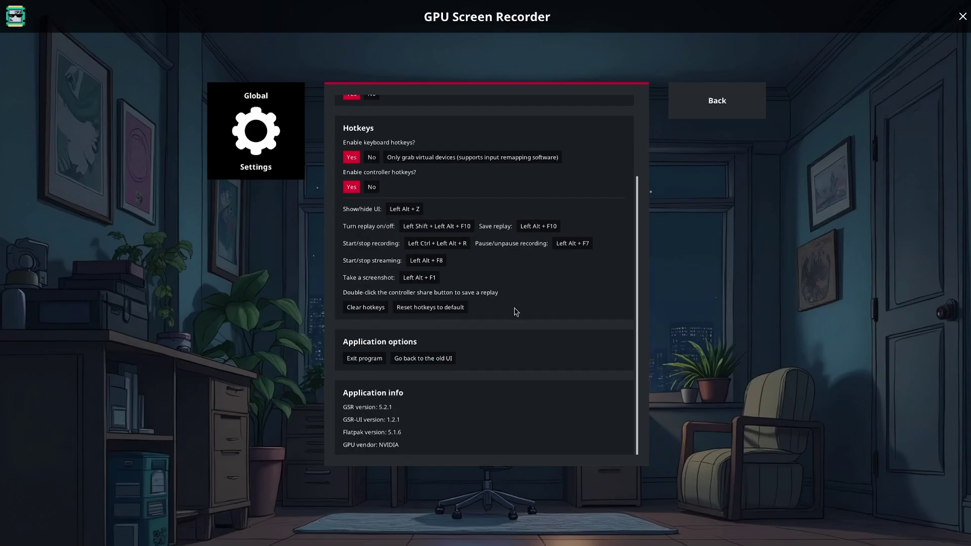
click(418, 361)
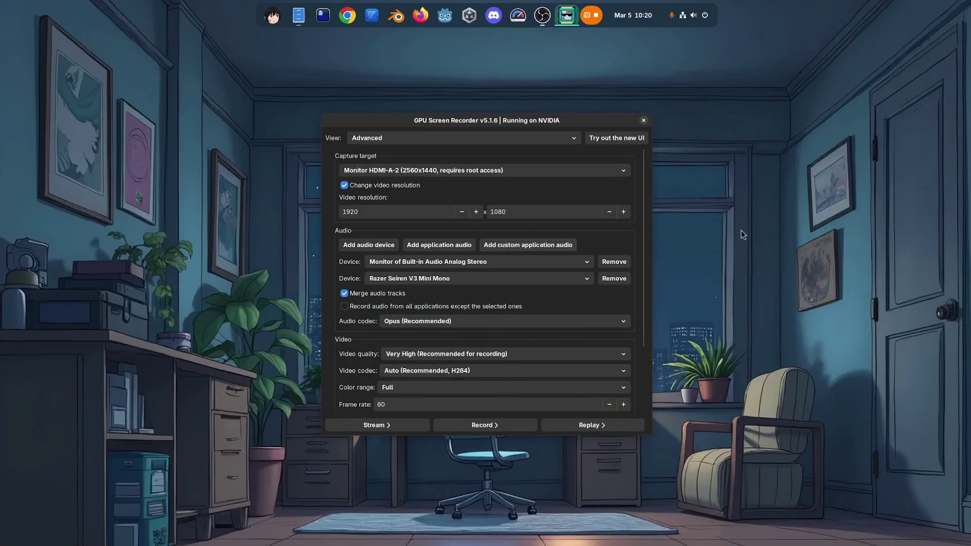
- Close and relaunch GPU Screen Recorder, then open its Record page
click(643, 121)
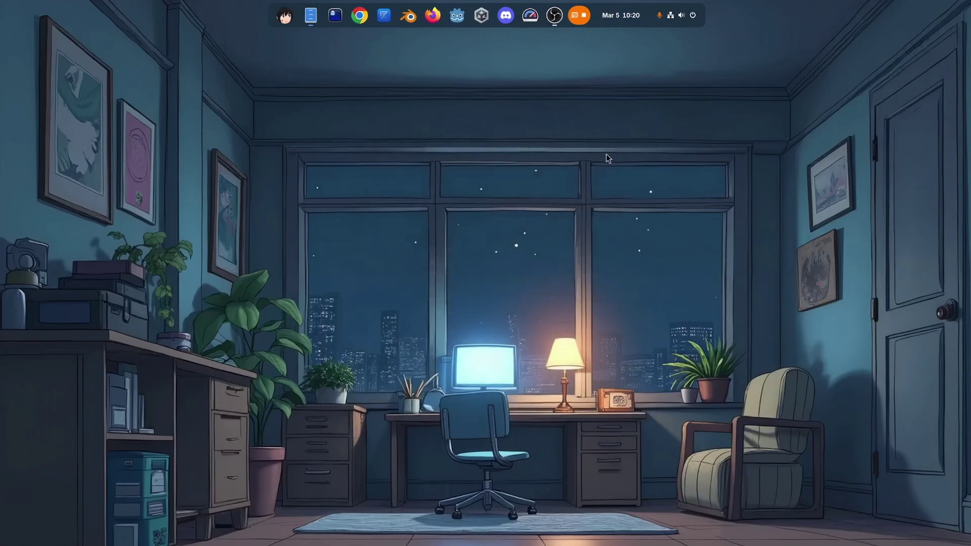
key(super)
text(gpu)
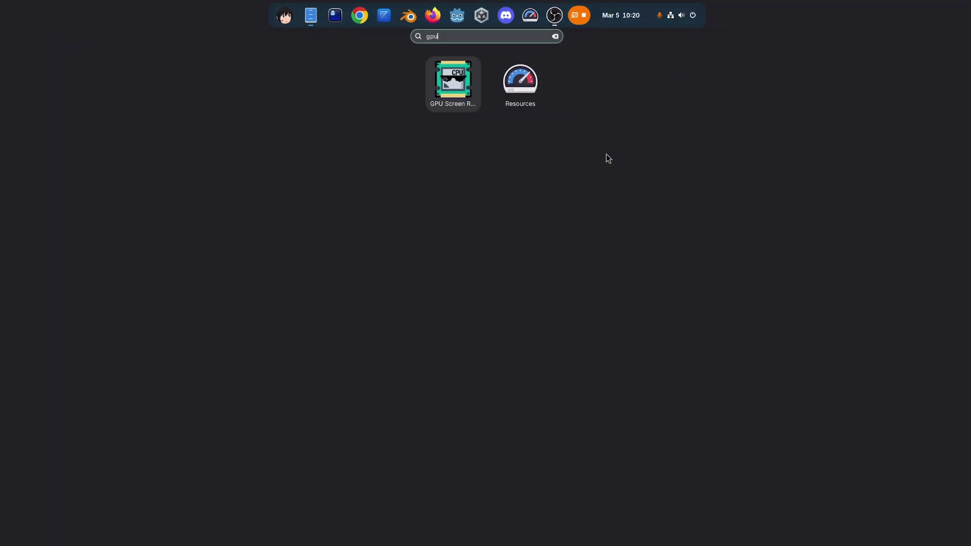
key(Return)
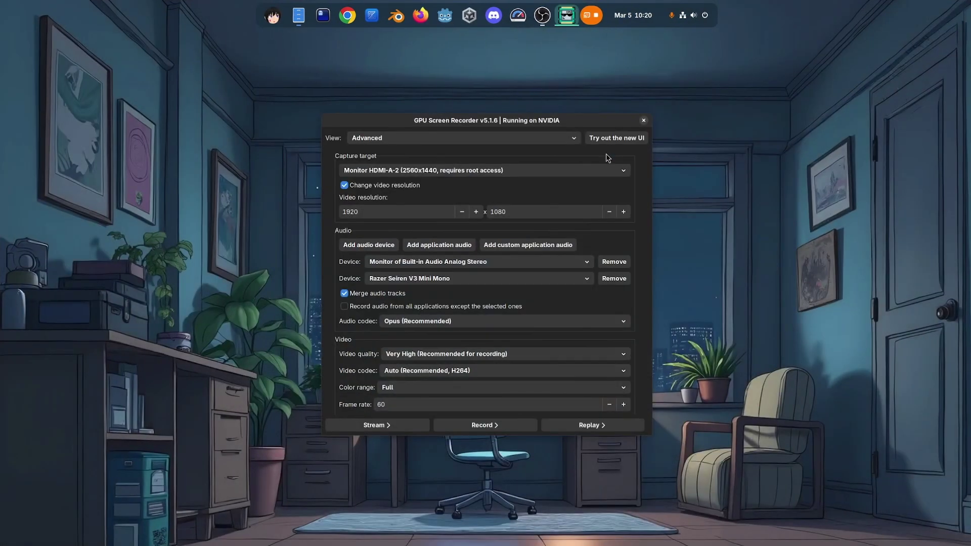
click(507, 426)
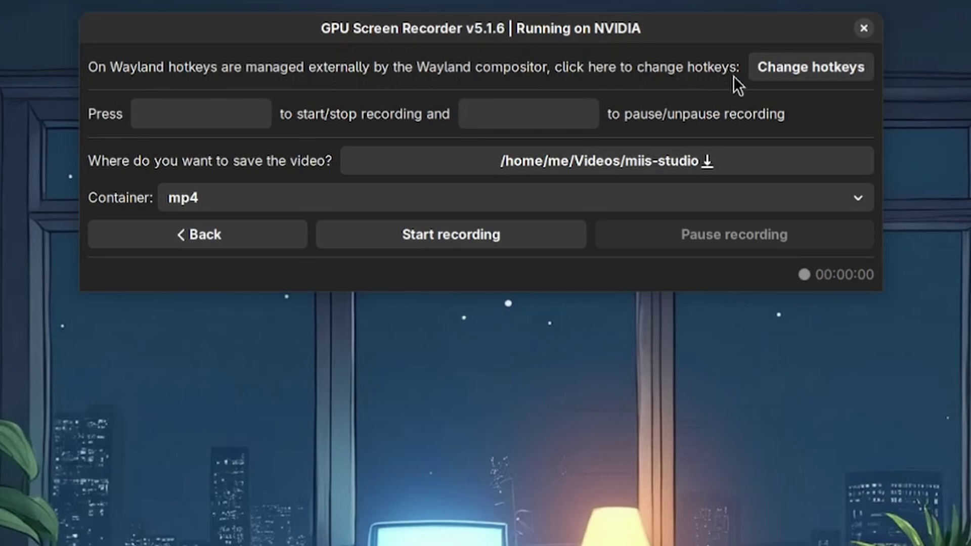
- Register global shortcuts Alt+1 start/stop, Alt+2 pause, Alt+3 save replay, then close the recorder
click(790, 74)
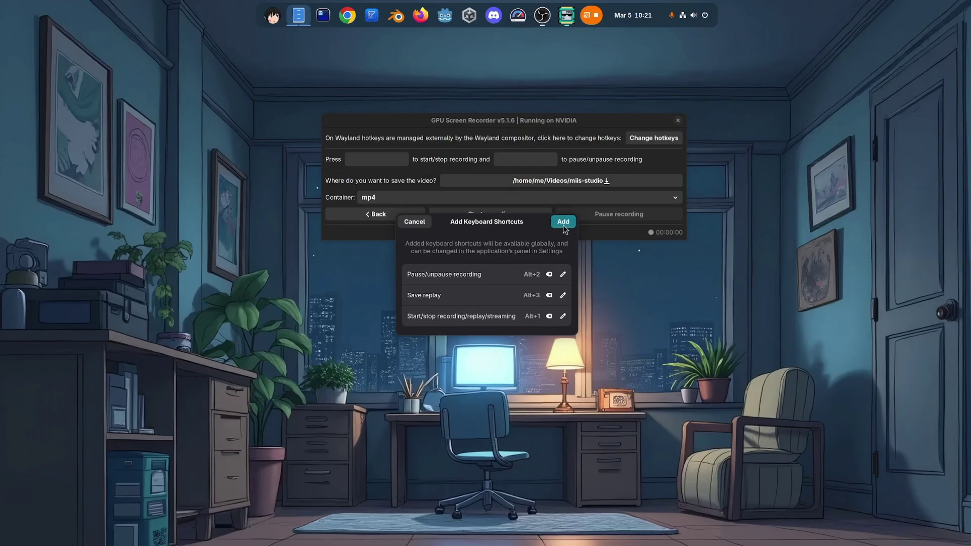
click(609, 261)
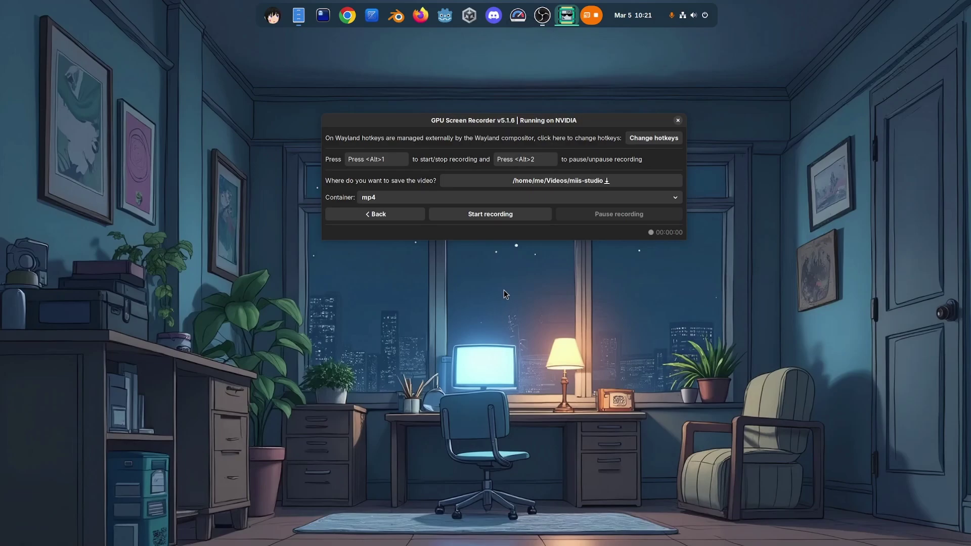
key(Escape)
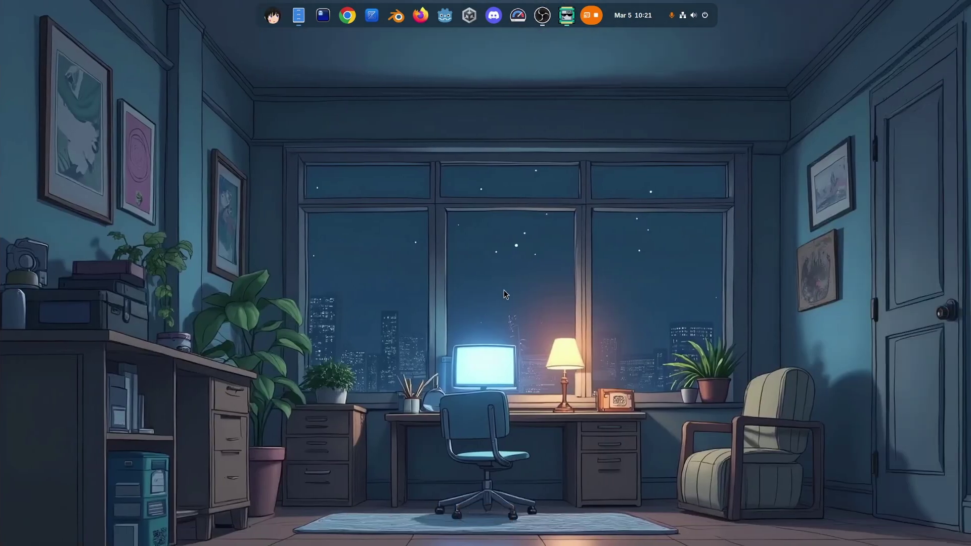
- Open GPU Screen Recorder's Global Shortcuts page in GNOME Settings' Apps section
right_click(509, 226)
click(545, 271)
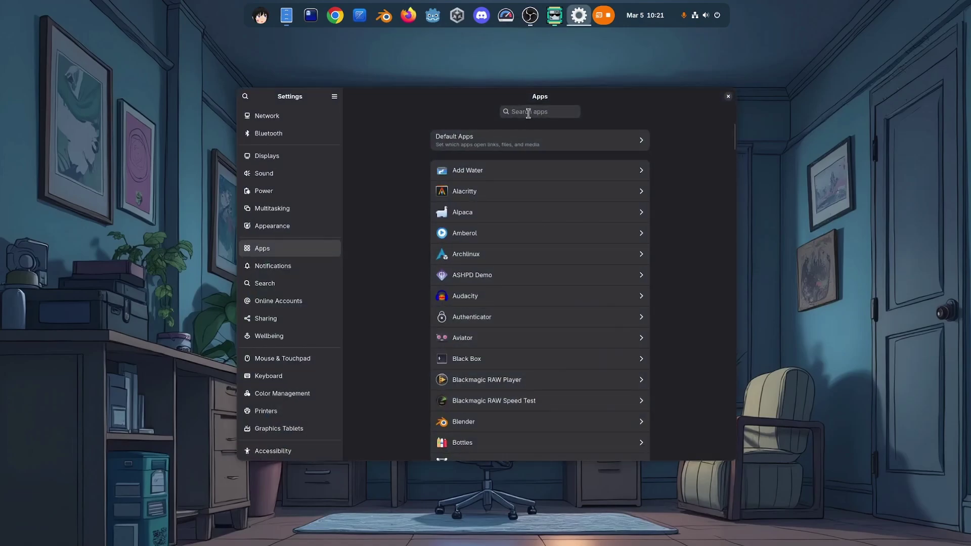
text(gpu)
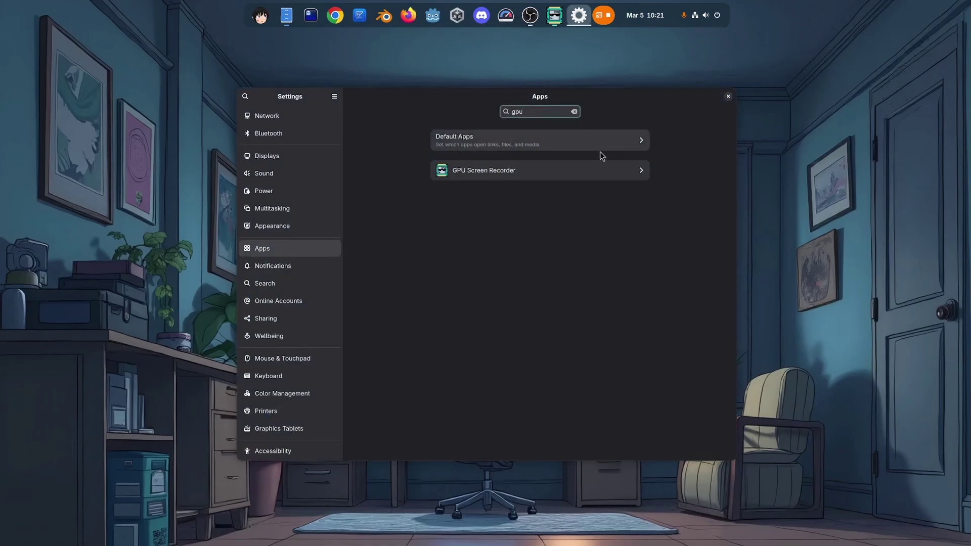
click(584, 170)
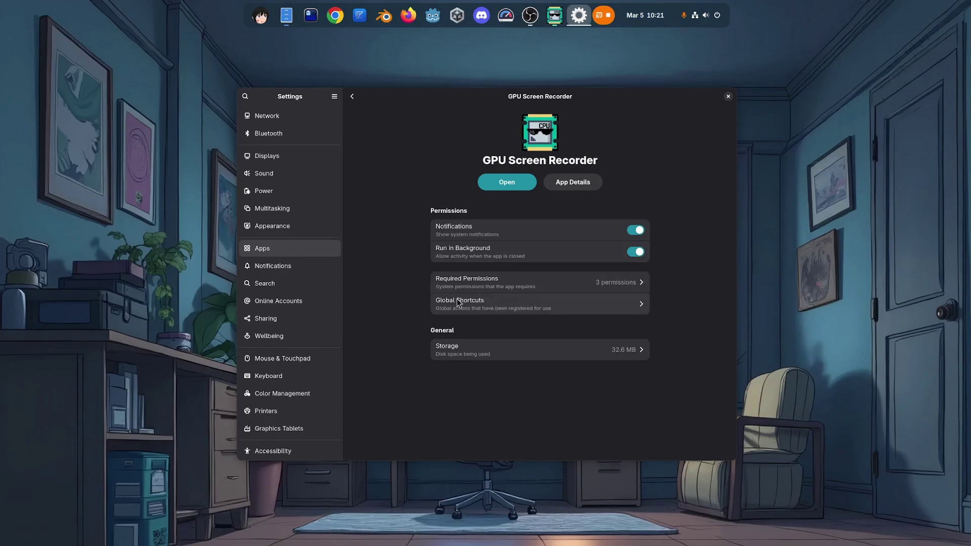
click(586, 304)
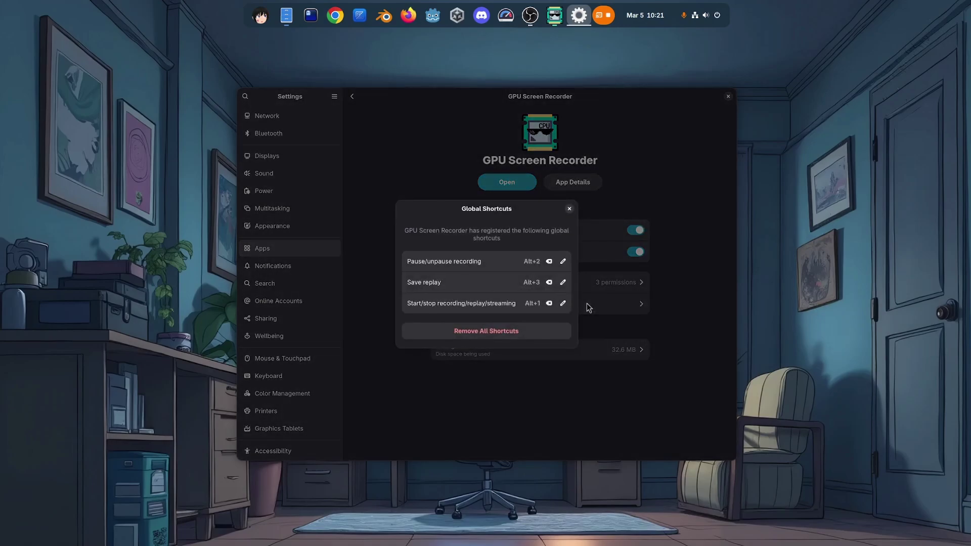
- Change the start/stop recording shortcut to Ctrl+Alt+R and open a terminal from the dock
click(496, 302)
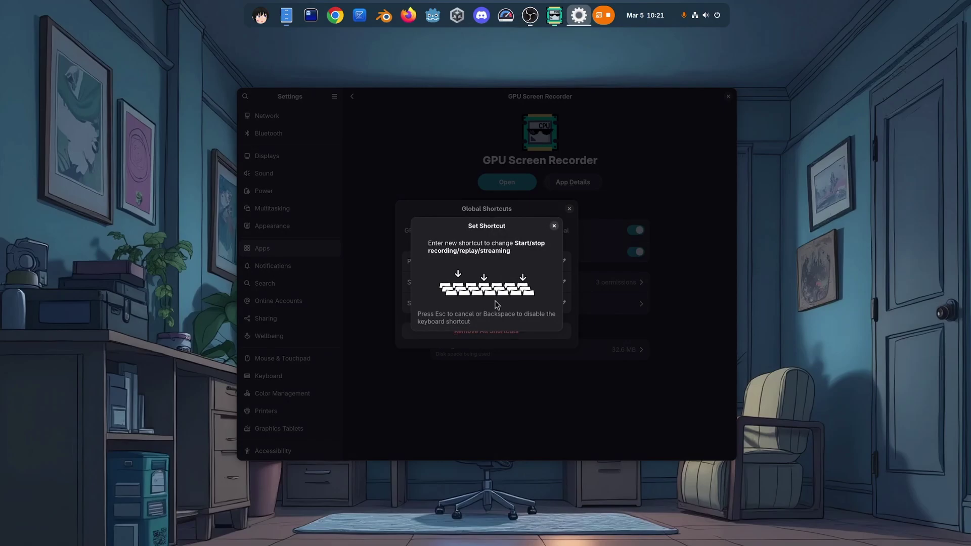
key(ctrl+alt+r)
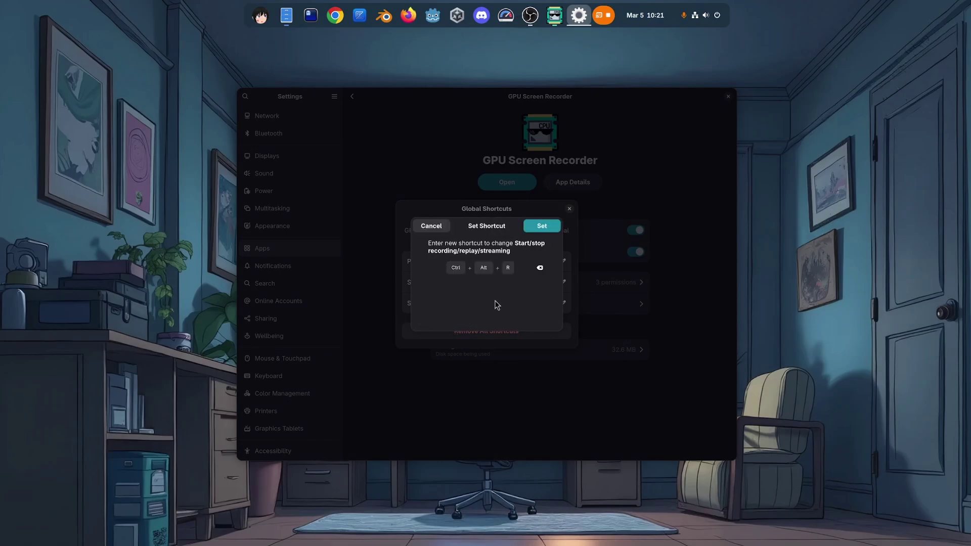
click(540, 230)
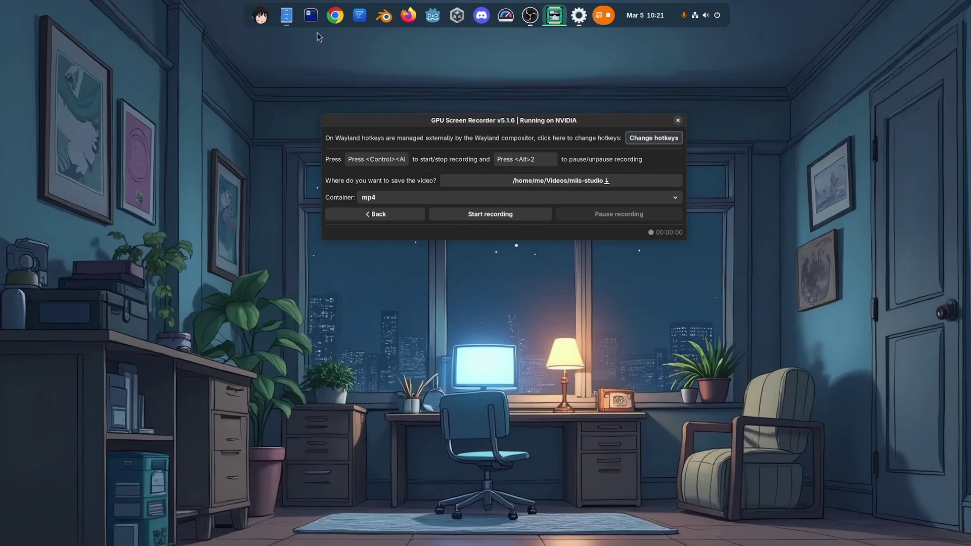
click(311, 15)
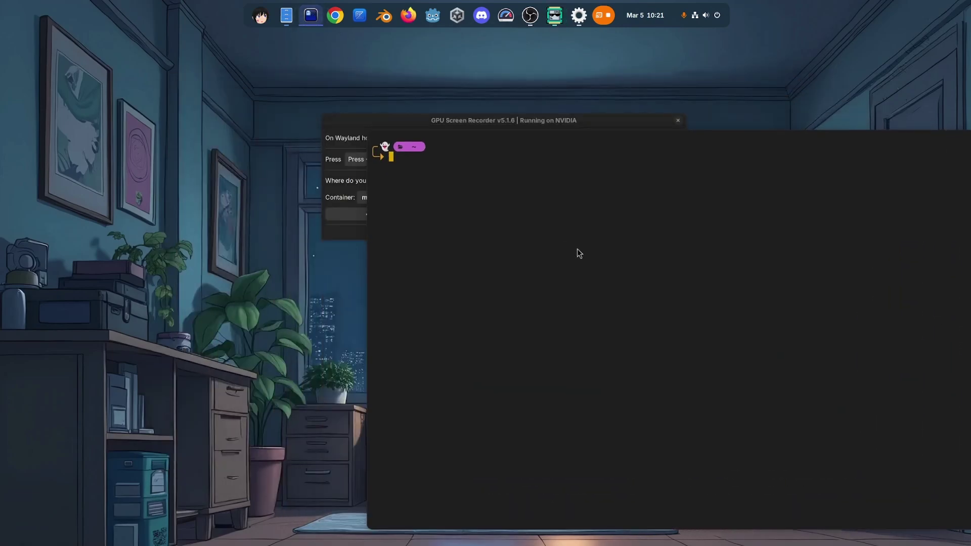